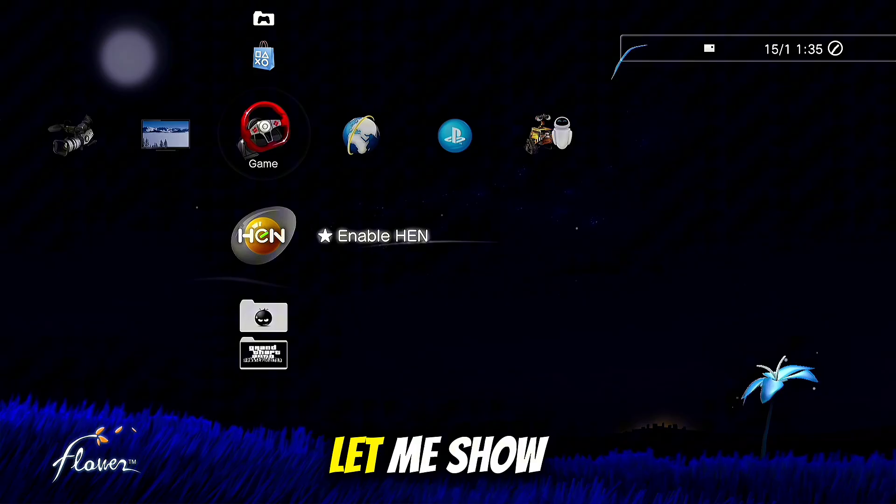
key(Down)
key(Up)
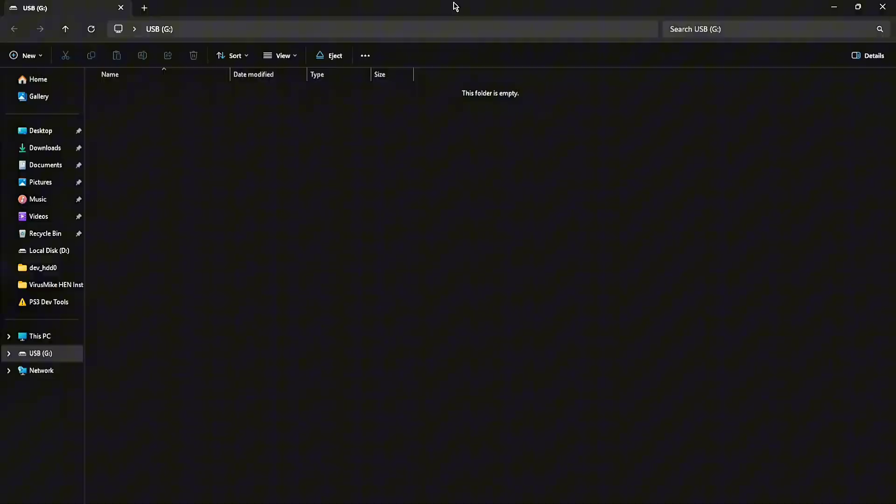
- Format the USB drive G: with the FAT32 file system, keeping Quick Format enabled
double_click(455, 6)
scroll(371, 252, down, 3)
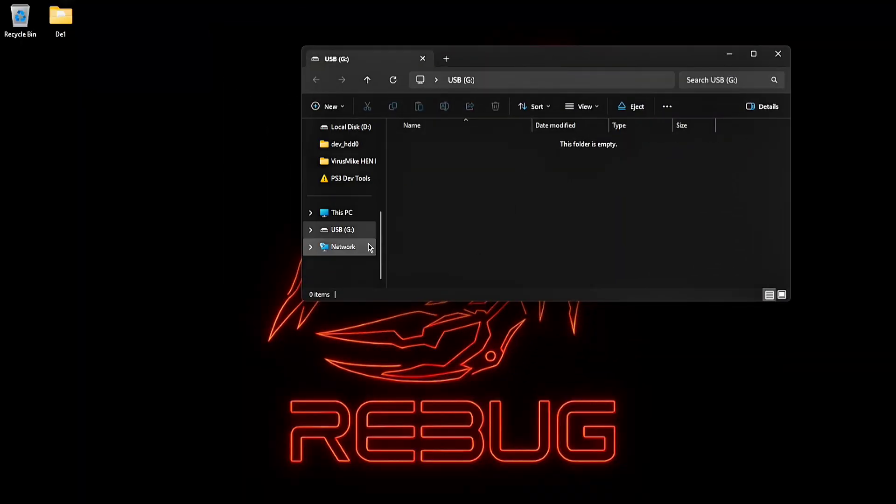
right_click(344, 235)
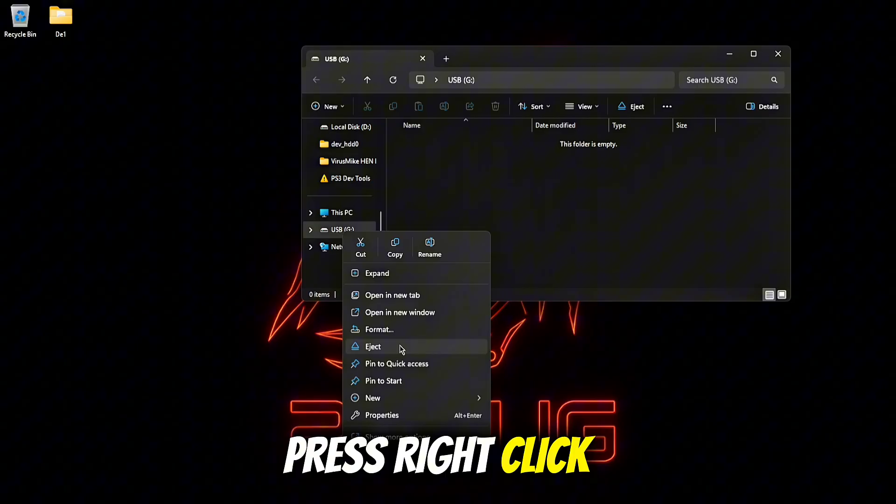
click(397, 331)
click(394, 241)
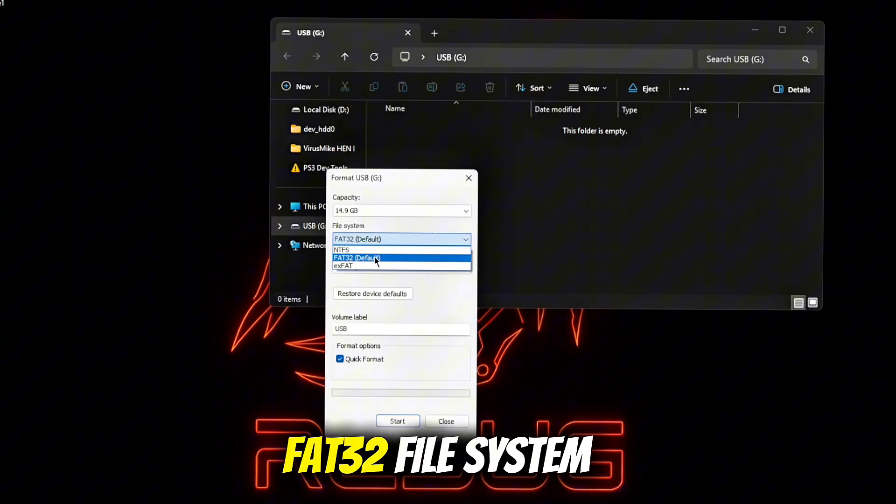
click(360, 257)
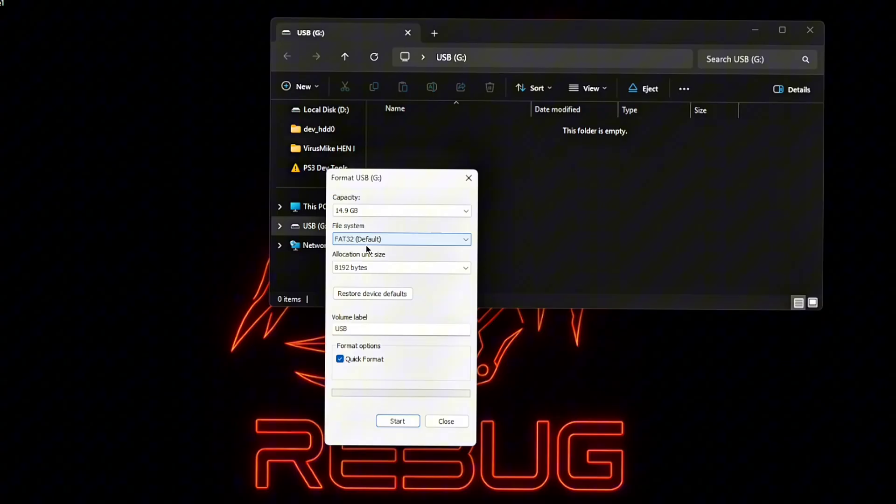
click(397, 421)
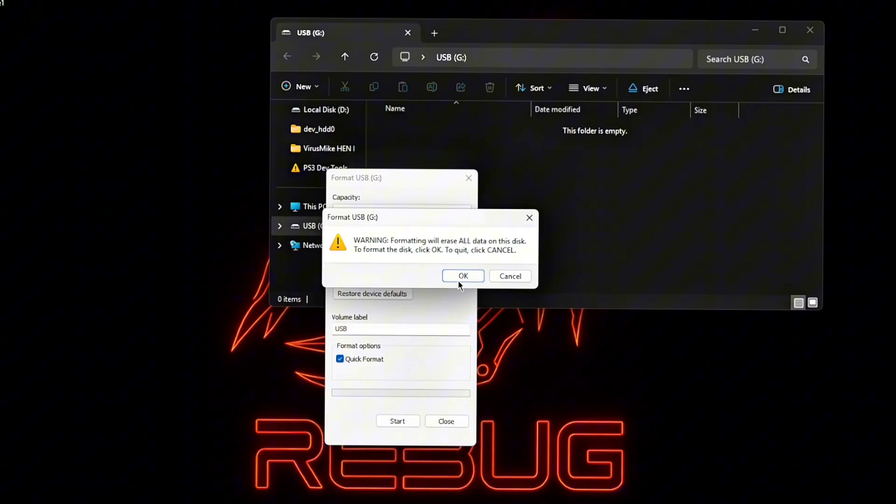
click(470, 278)
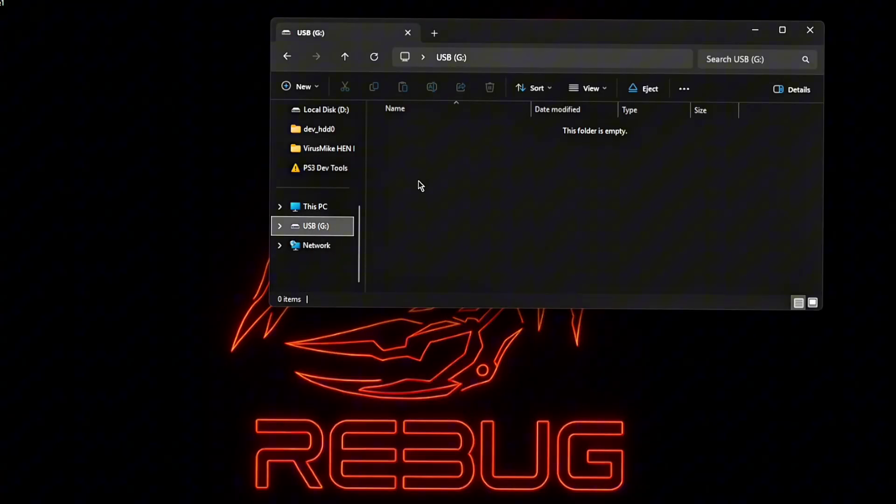
- Create a new text document on the USB drive and name it boot_plugins.txt
right_click(445, 229)
mouse_move(460, 306)
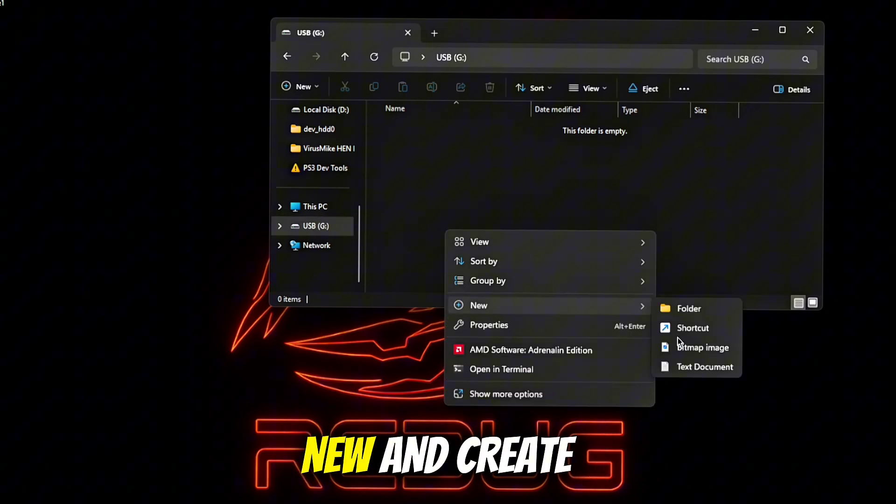
click(687, 366)
key(BackSpace)
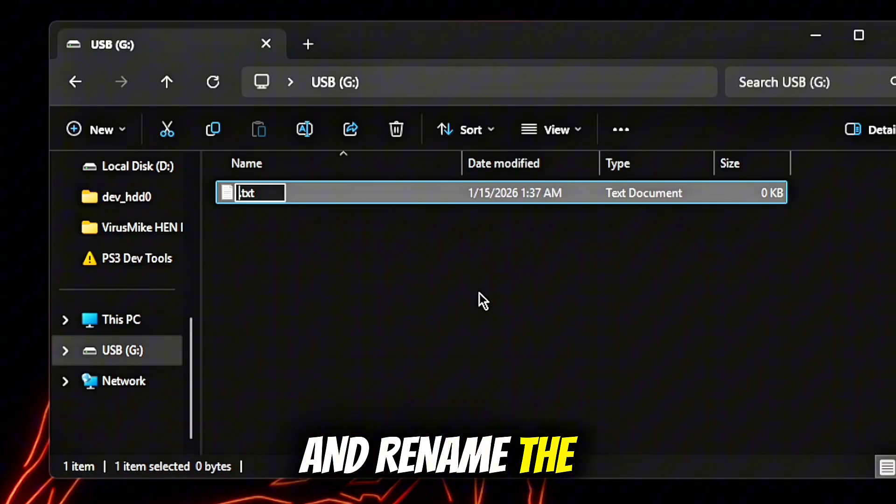
text(b)
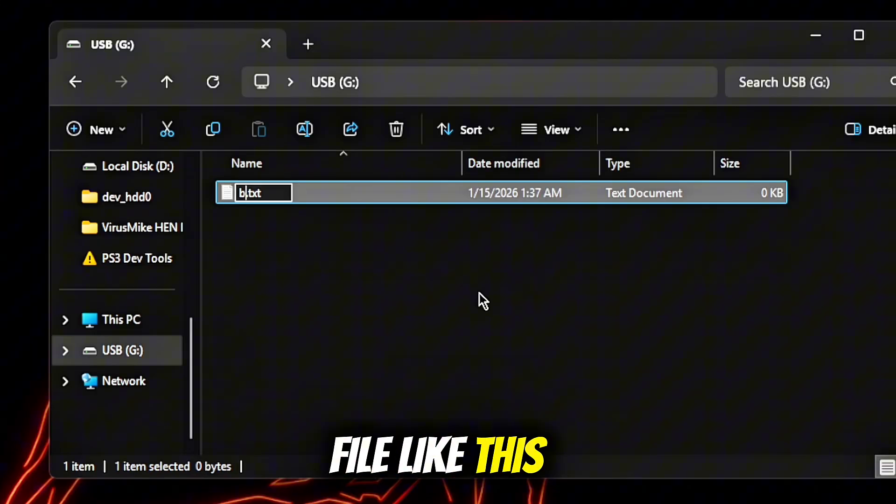
text(oot_pl)
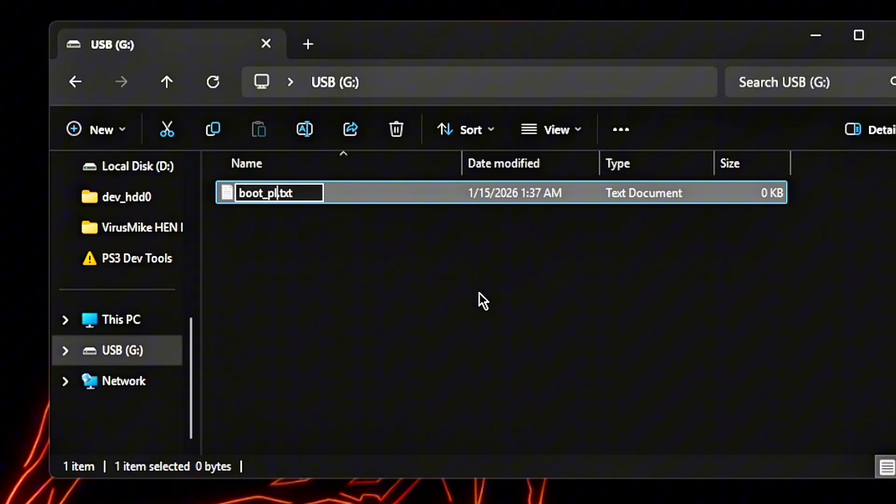
text(ugi)
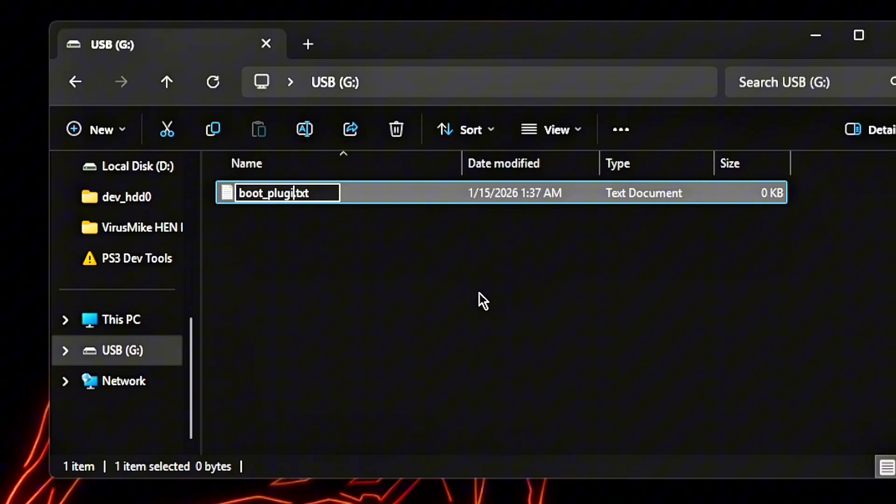
text(ns)
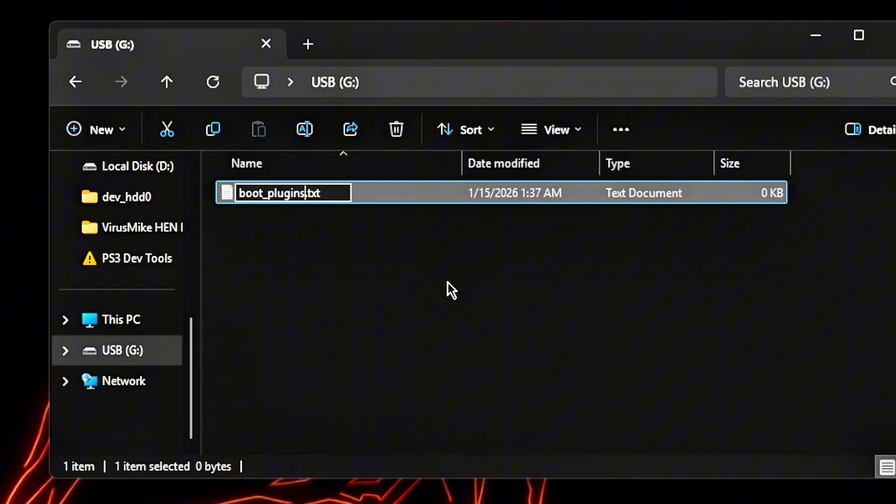
click(448, 285)
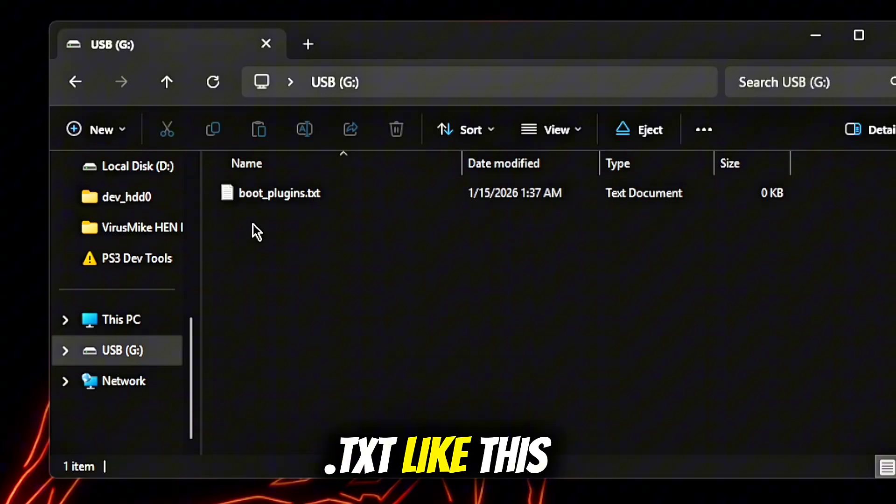
- Open boot_plugins.txt to check its contents, close it without adding text, and eject the USB drive G:
double_click(284, 197)
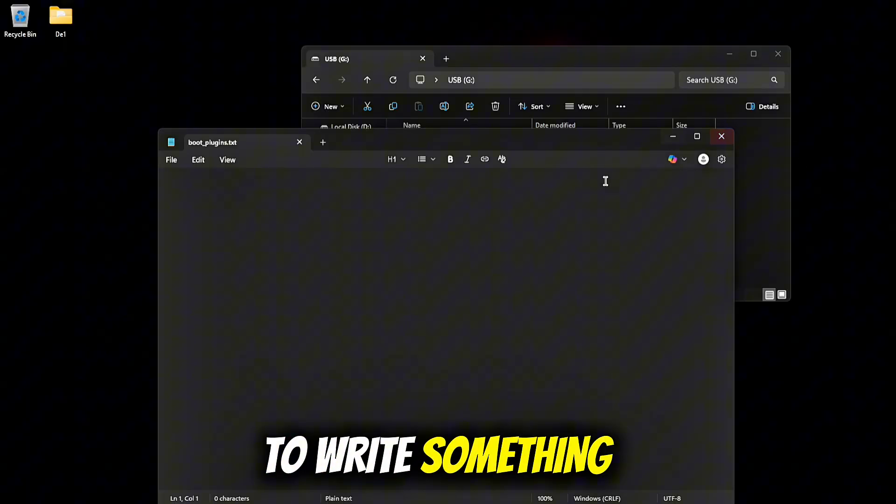
click(722, 136)
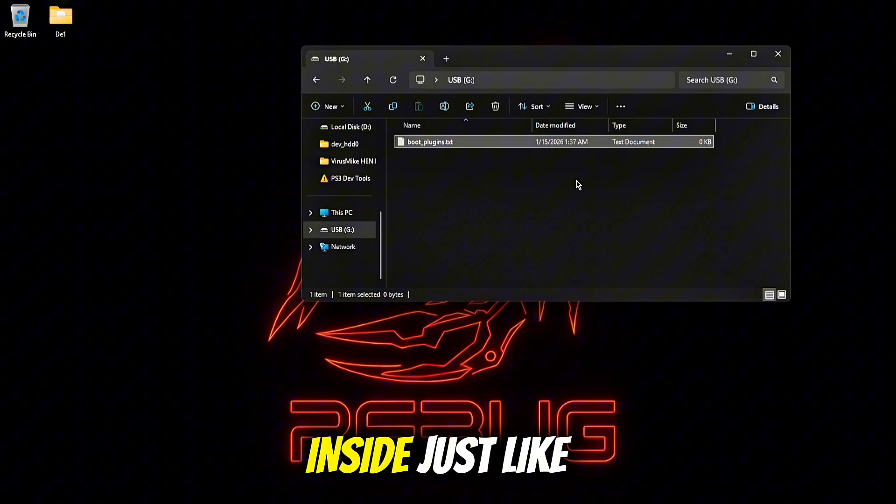
right_click(342, 230)
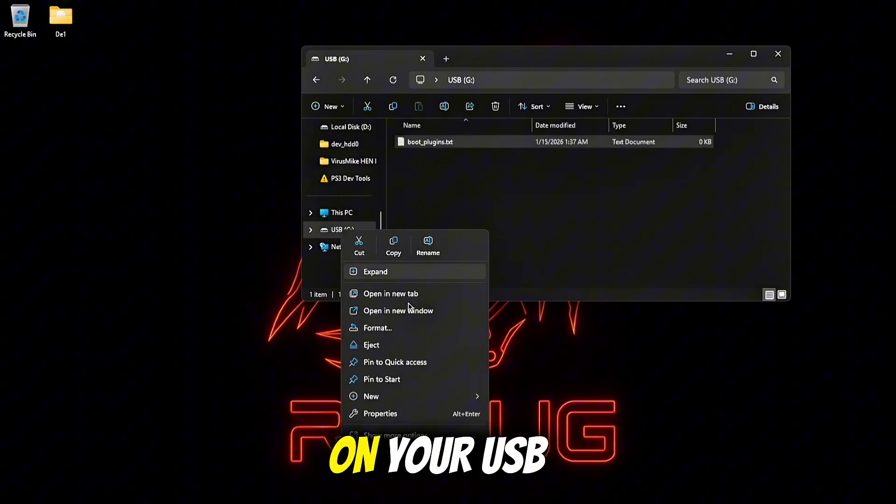
click(407, 347)
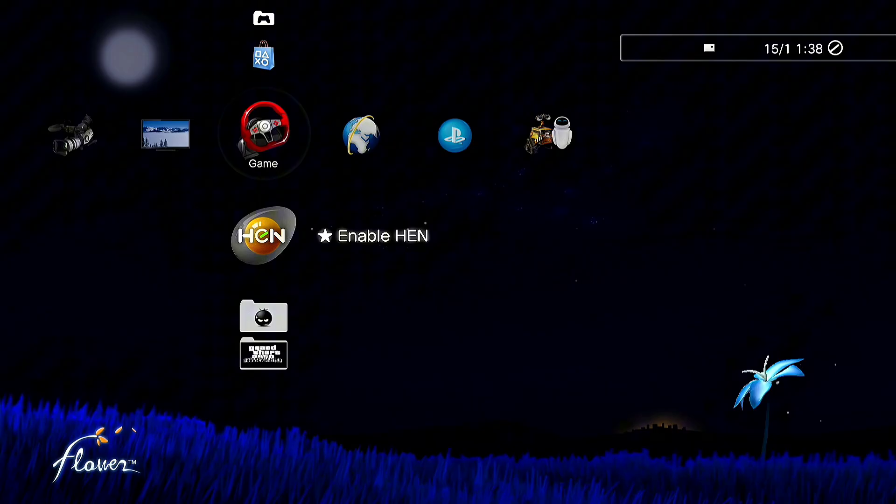
- Check for the USB device under the PS3's Video category, and run Enable HEN from the Game category
key(Left)
key(Left)
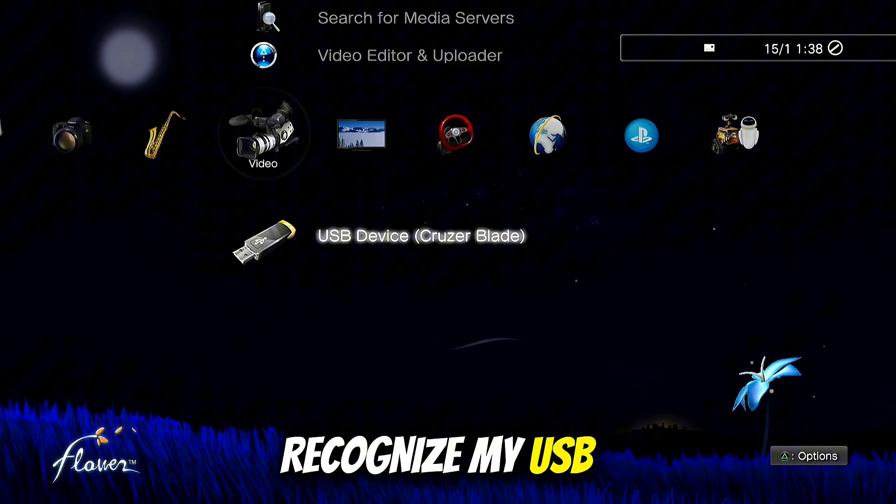
key(Right)
key(Right)
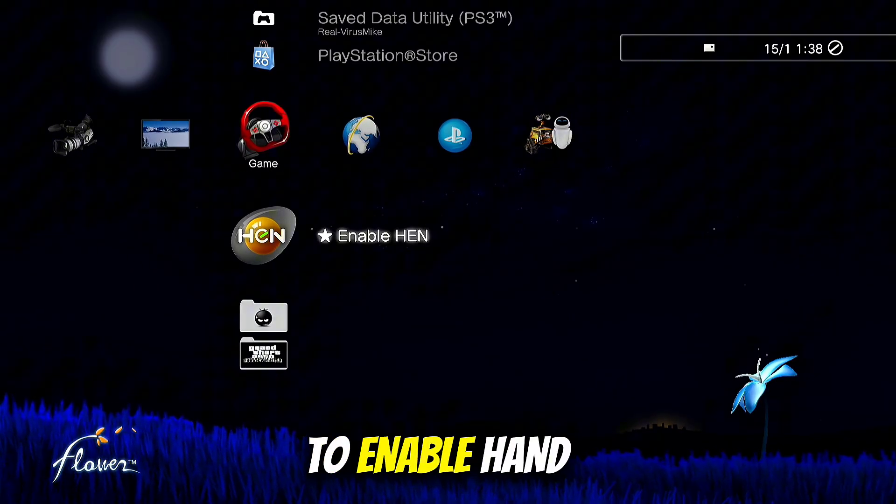
key(Return)
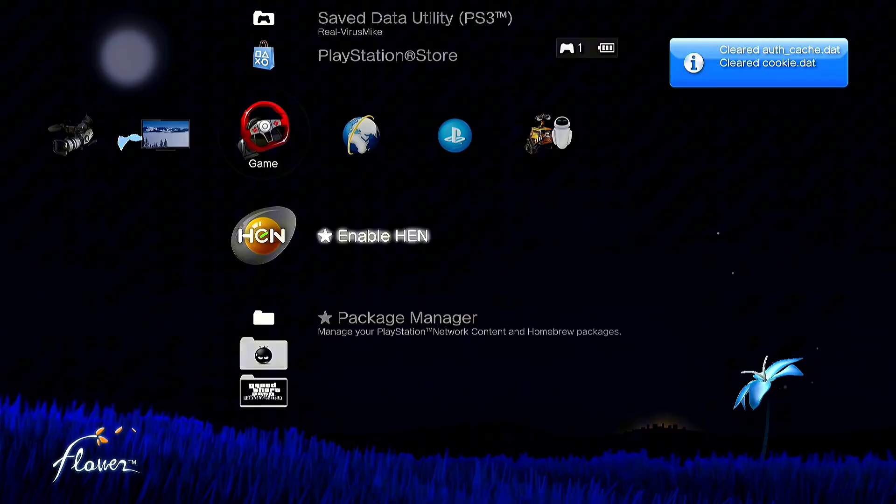
- Launch the multiMAN file manager, close its initial folder window, and open dev_hdd0 from PS3 Root
key(Down)
key(Down)
key(Return)
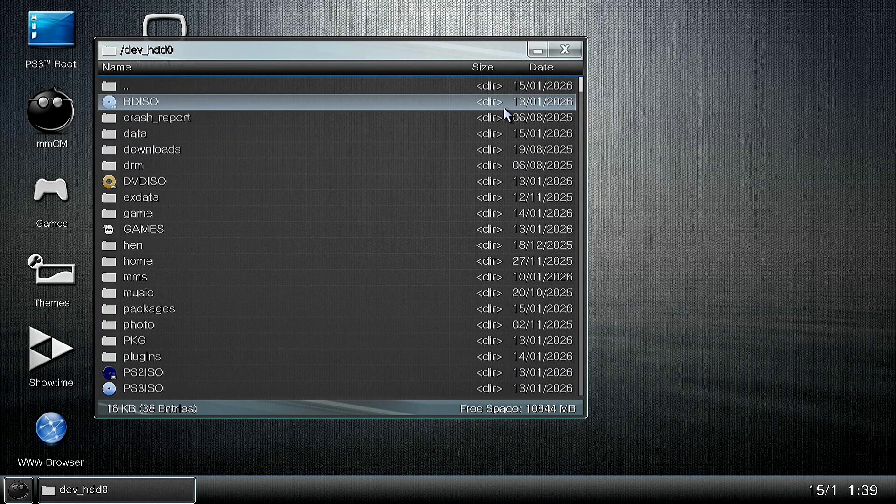
click(565, 49)
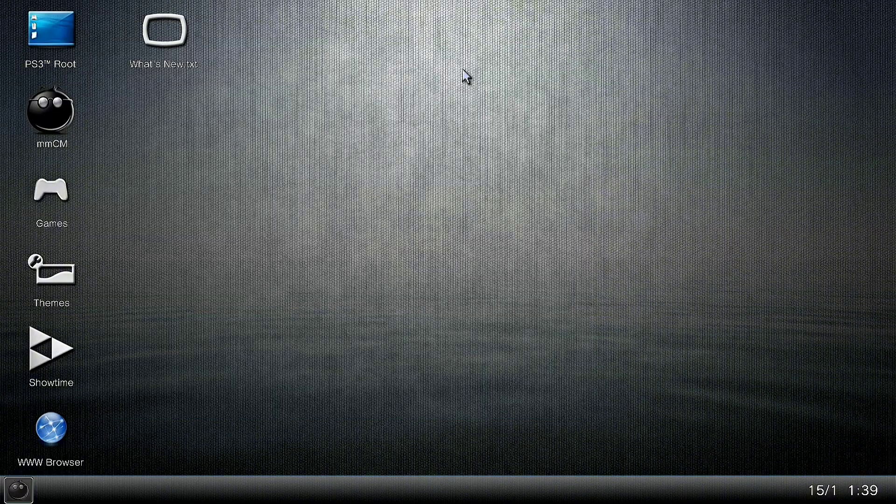
click(52, 59)
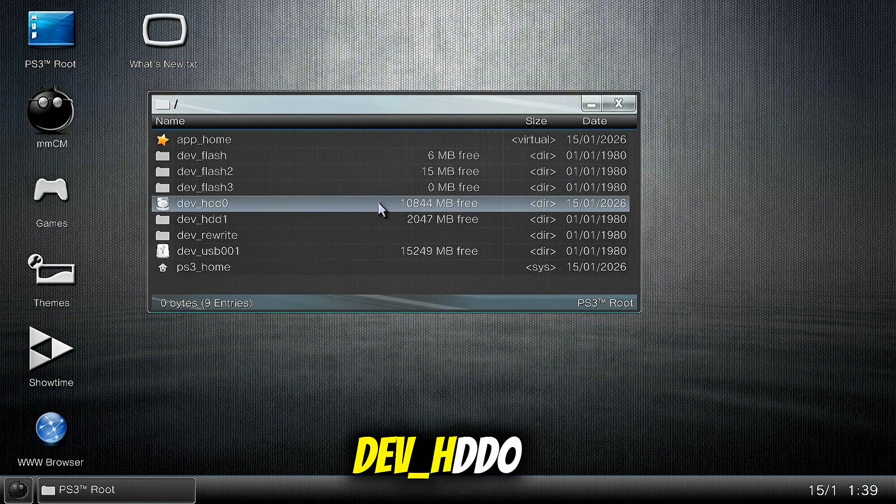
double_click(340, 206)
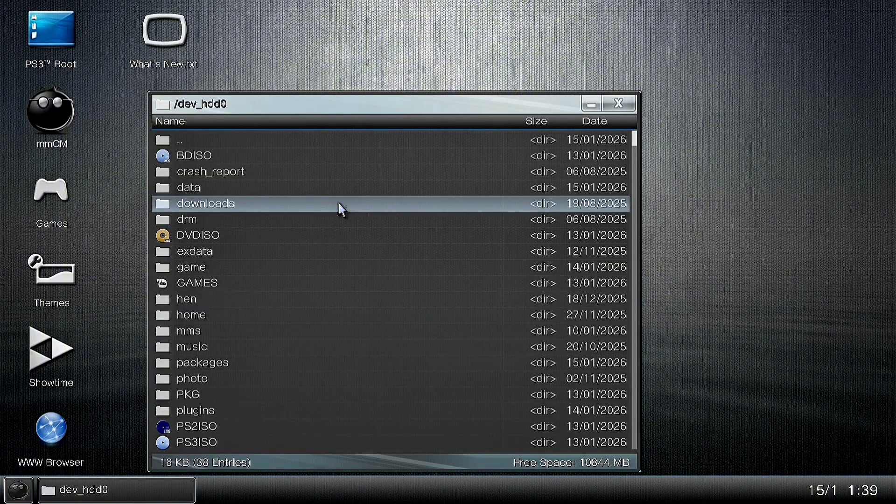
- Delete the old boot_plugins.txt file from /dev_hdd0 and confirm the deletion
scroll(342, 209, down, 9)
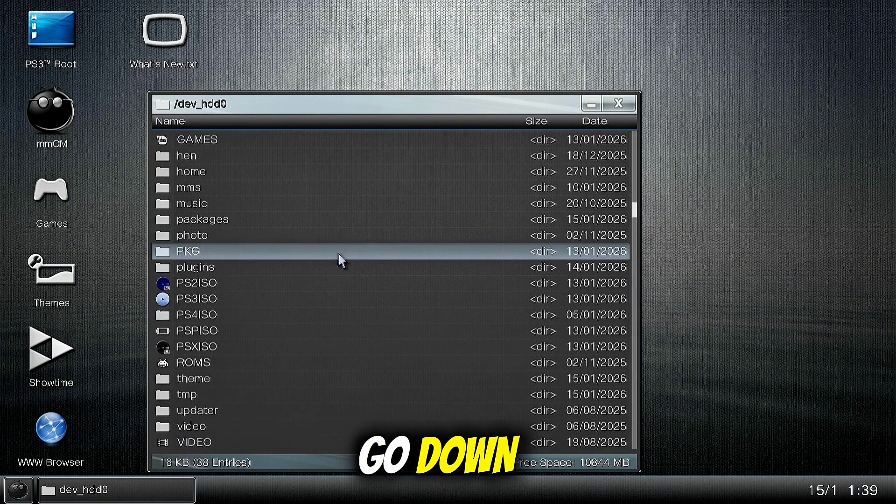
scroll(340, 259, down, 11)
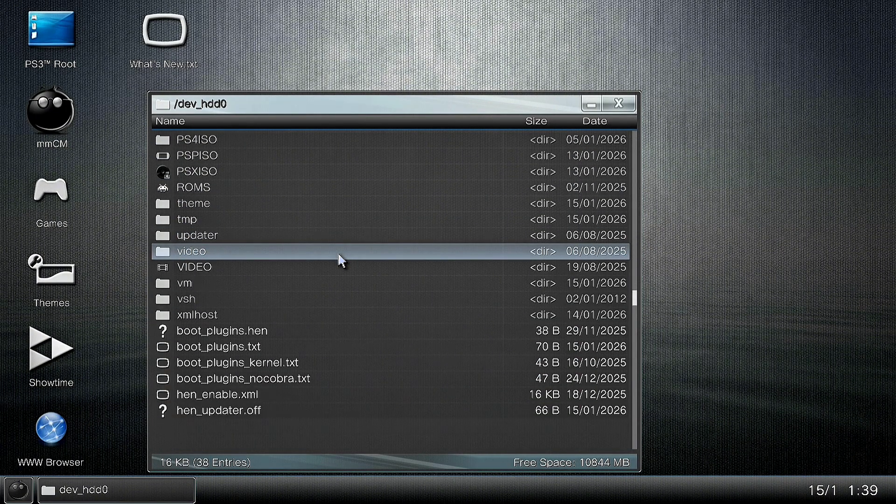
scroll(340, 259, down, 4)
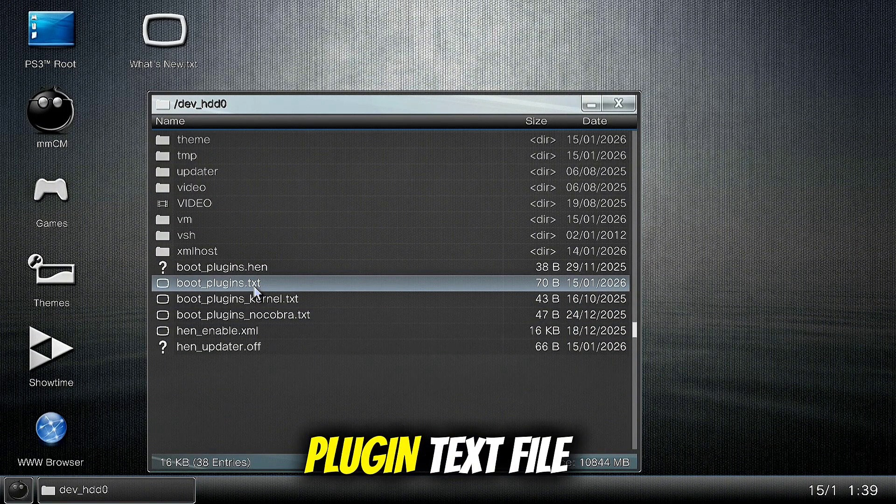
click(255, 289)
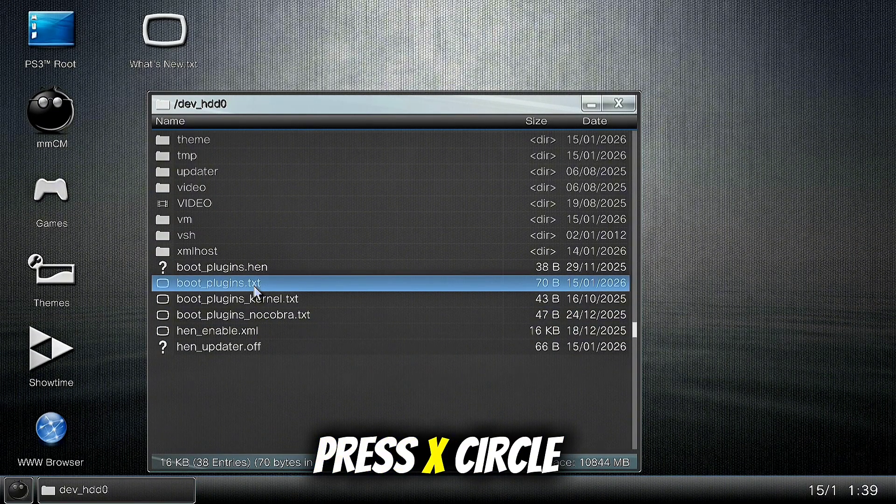
right_click(255, 289)
key(Down)
key(Down)
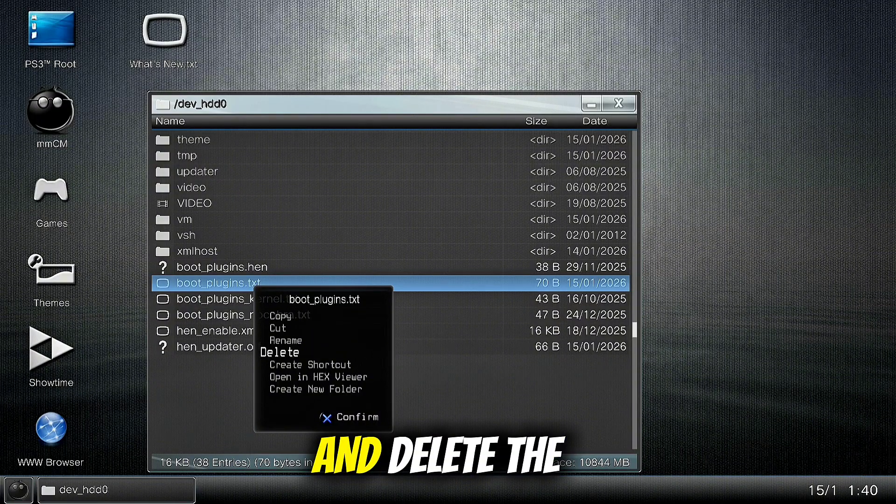
key(Return)
key(Left)
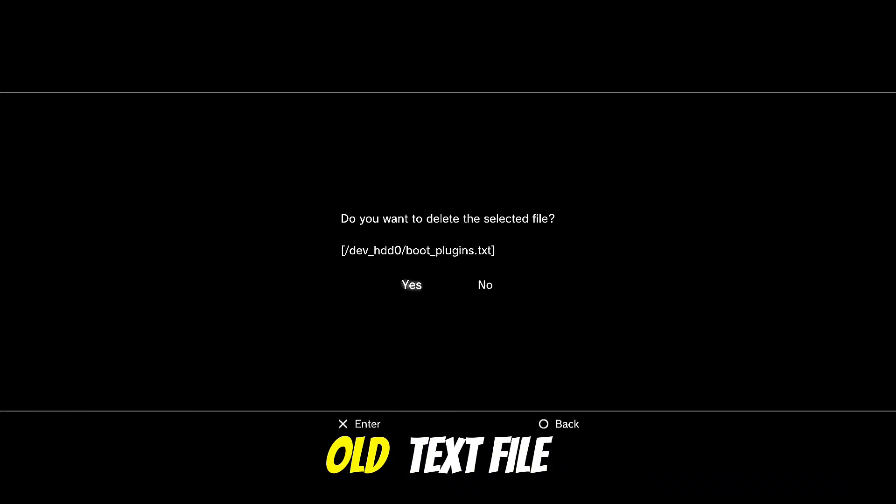
key(Return)
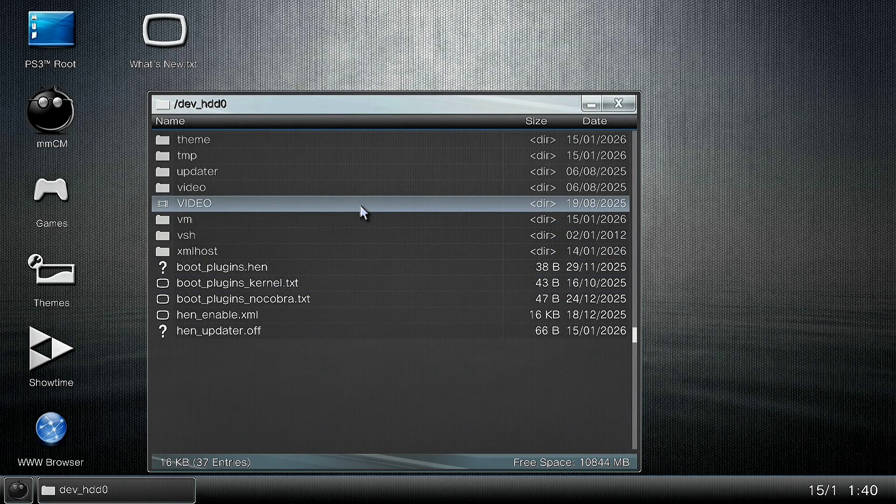
- Close the dev_hdd0 window, exit to the PS3 home menu, and go to the USB device under Video
click(623, 106)
key(super)
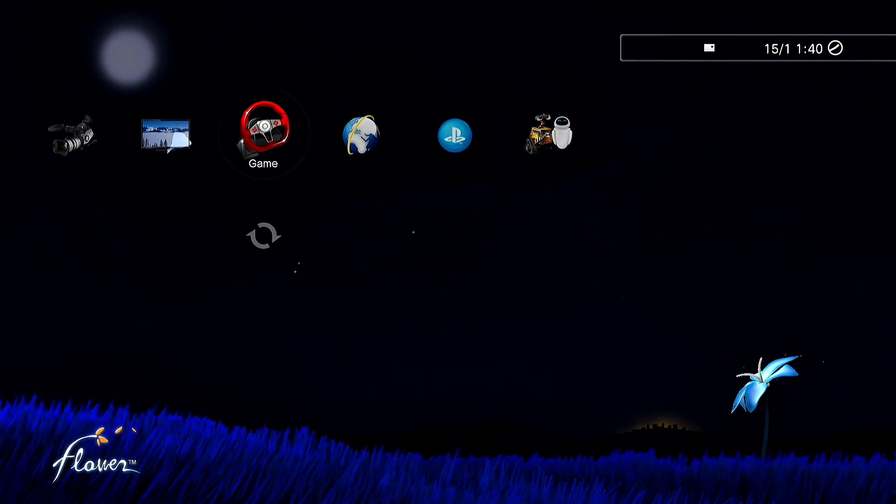
key(Left)
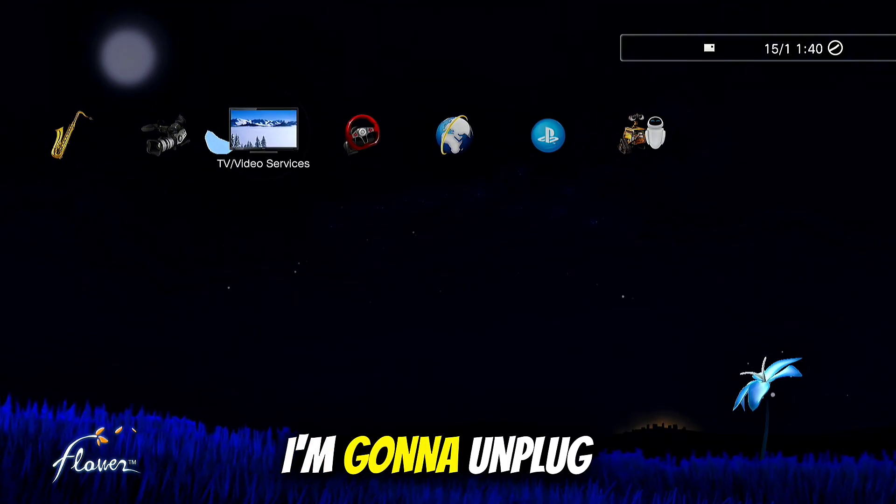
key(Left)
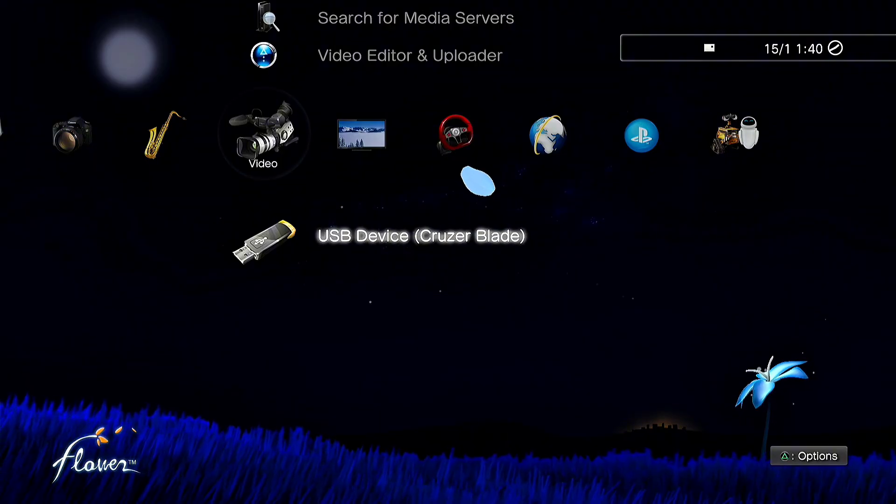
- Leave the USB device entry under Video and go to the Game category of the PS3 home menu
key(Up)
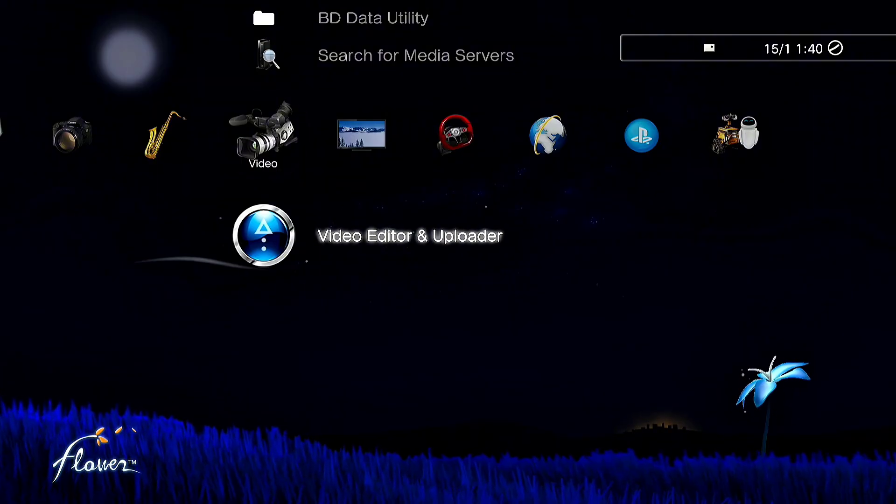
key(Right)
key(Right)
key(Right)
key(Up)
key(Up)
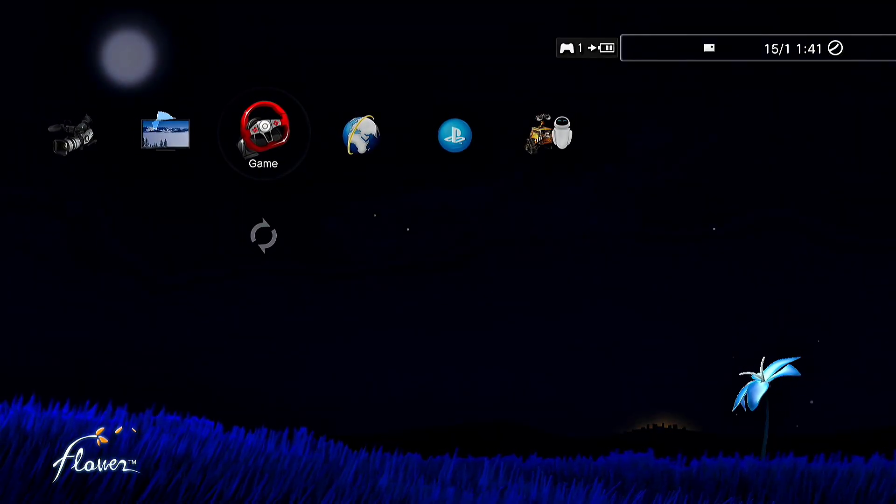
key(Left)
key(Left)
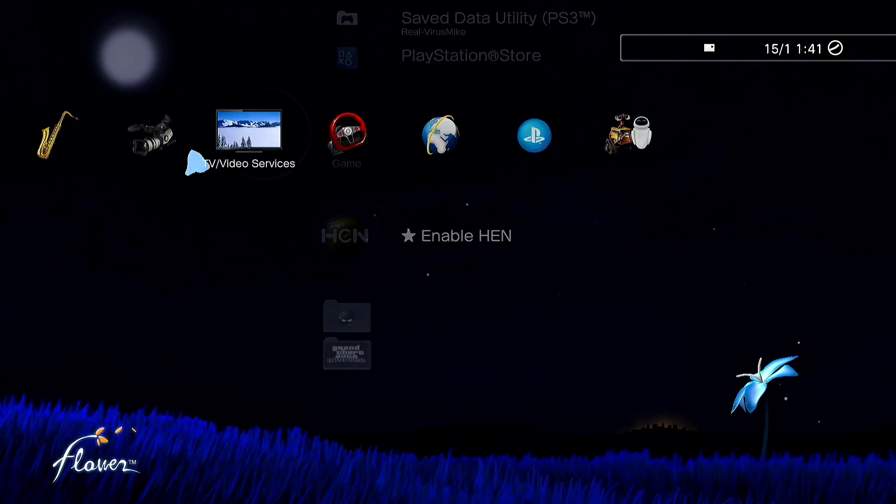
key(Right)
key(Right)
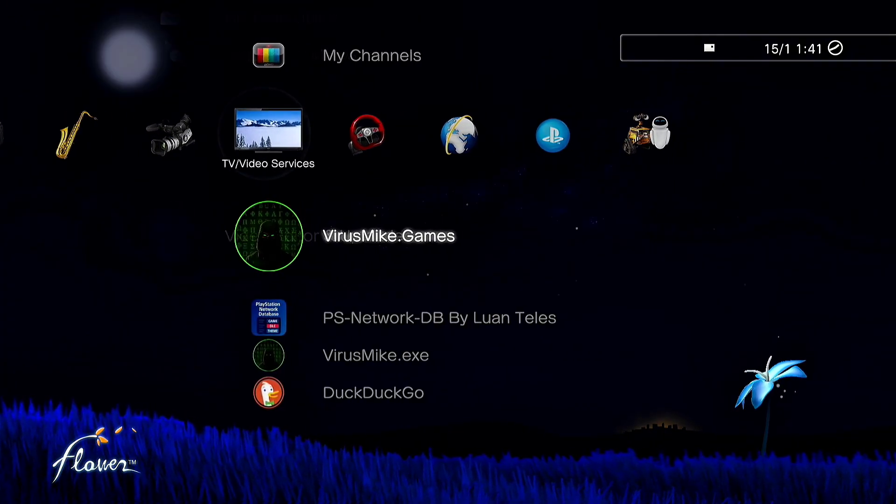
key(Left)
key(Left)
key(Left)
key(Left)
key(Right)
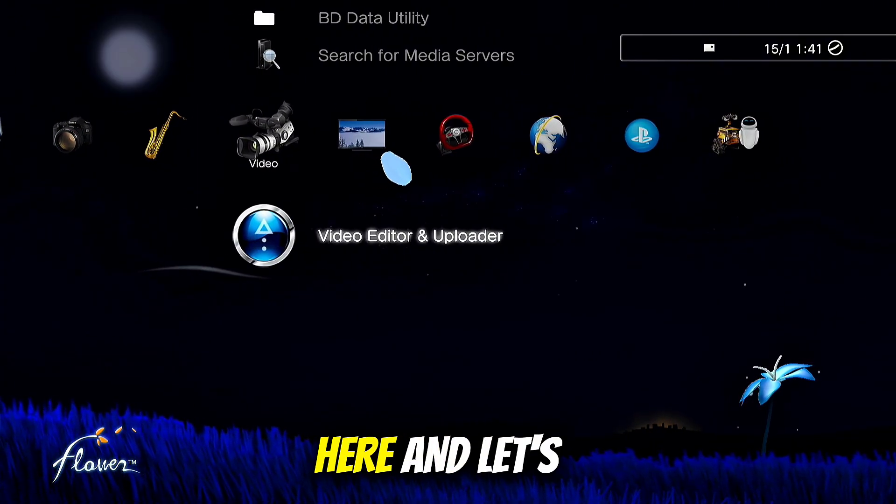
- Run Enable HEN from the Game category and move to Package Manager
key(Right)
key(Right)
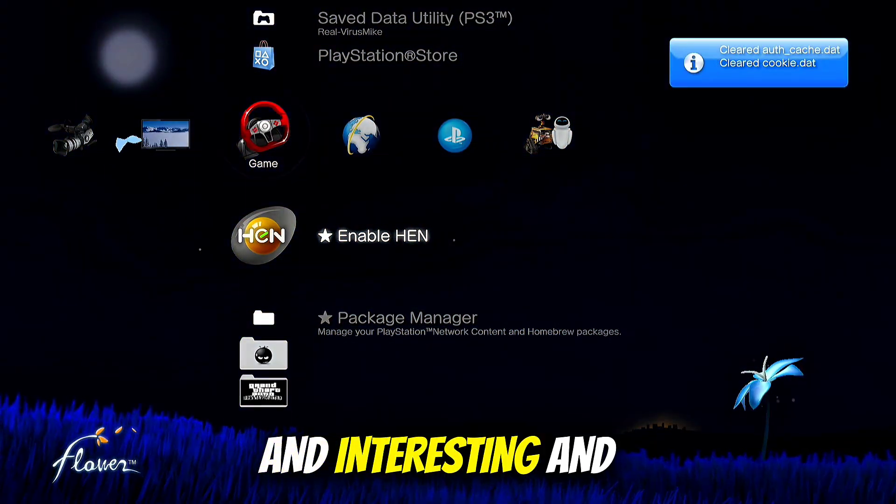
key(Down)
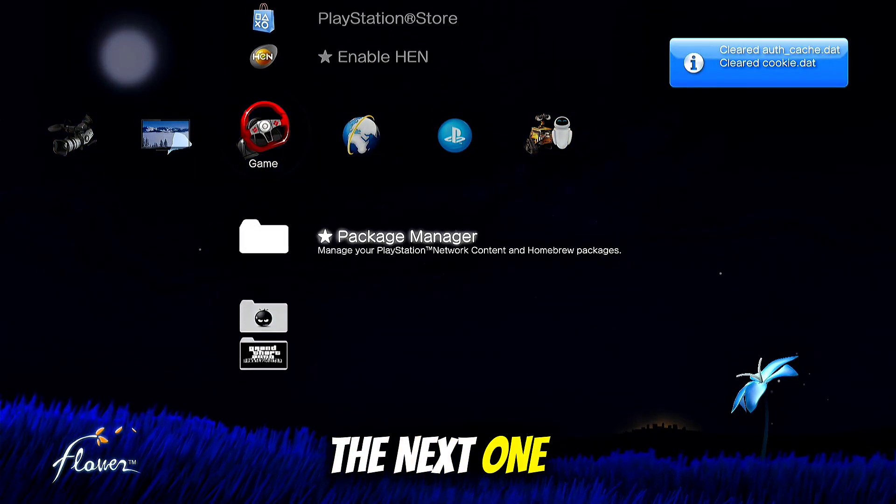